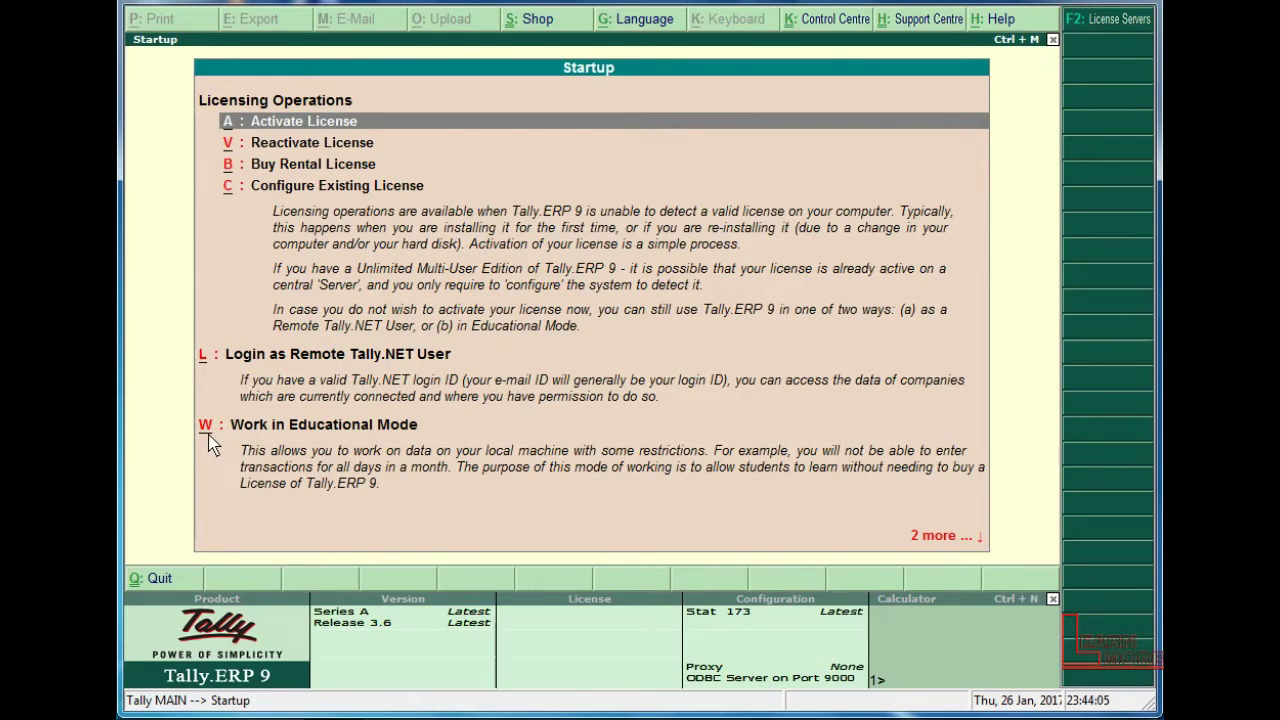
Step: Start in Educational Mode with the Silver Edition (Single User) and shut the currently loaded company
{"action": "key", "text": "w"}
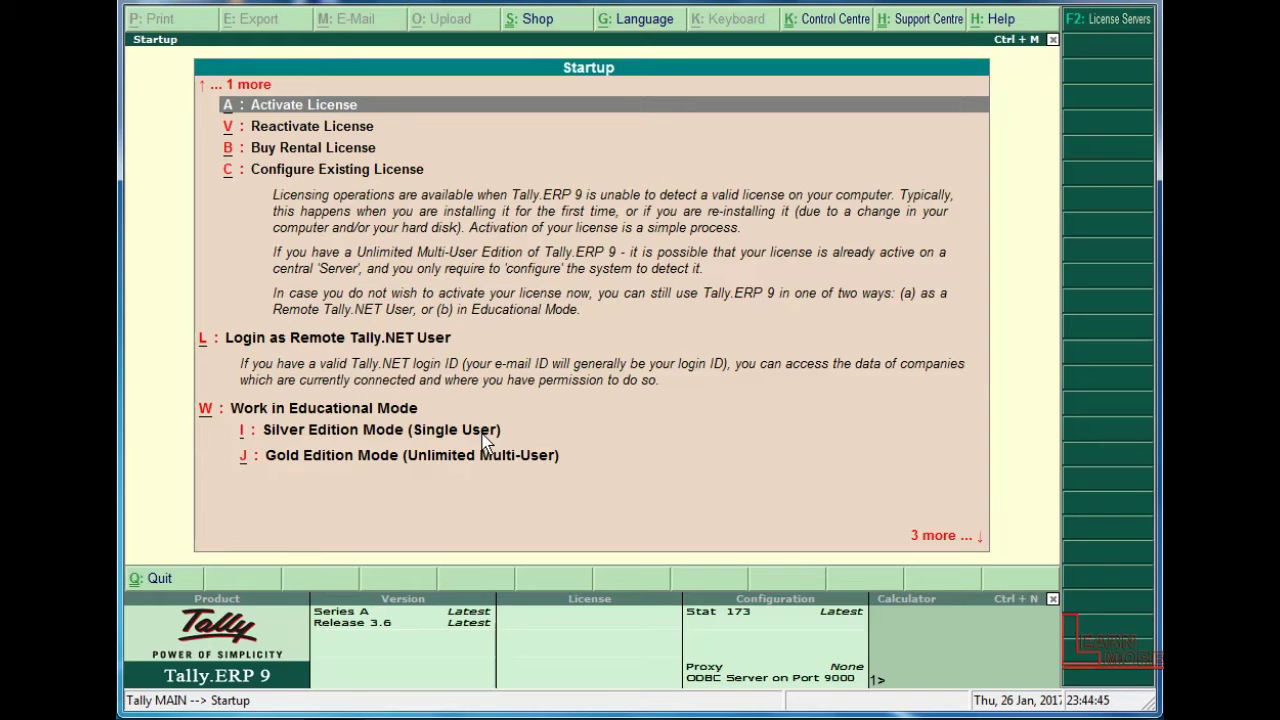
{"action": "left_click", "coordinate": [484, 440]}
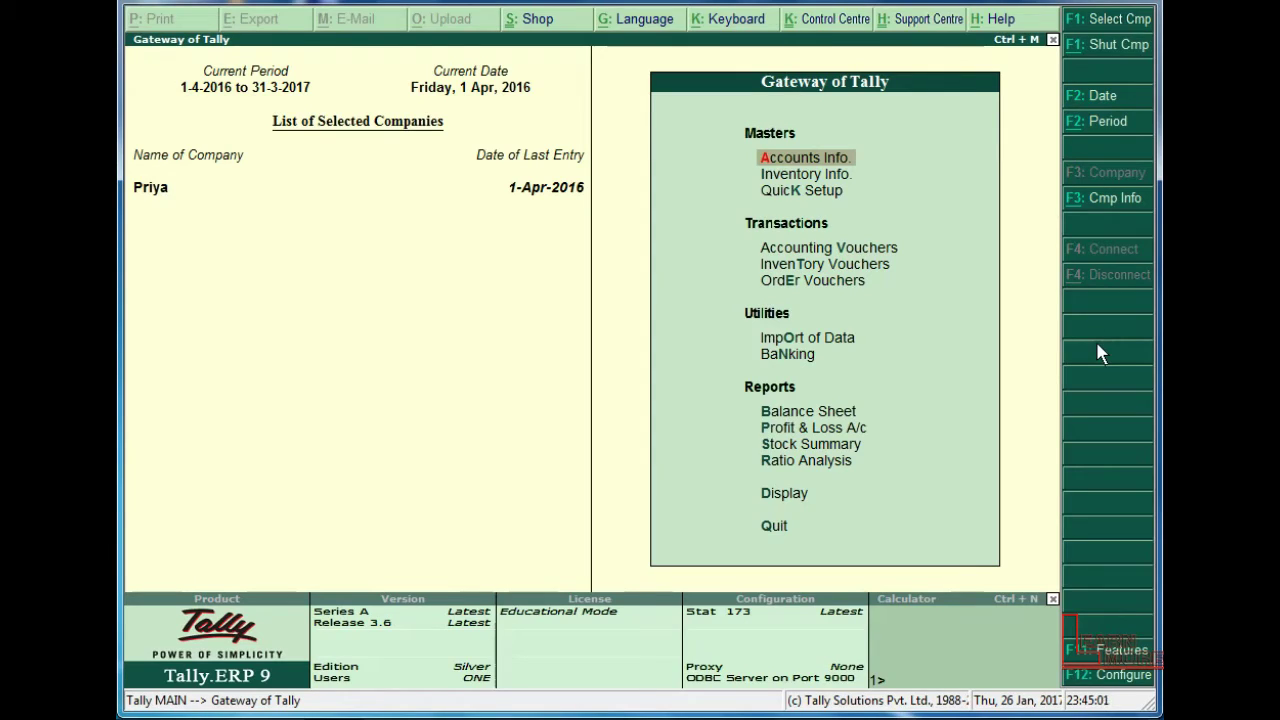
{"action": "left_click", "coordinate": [1116, 57]}
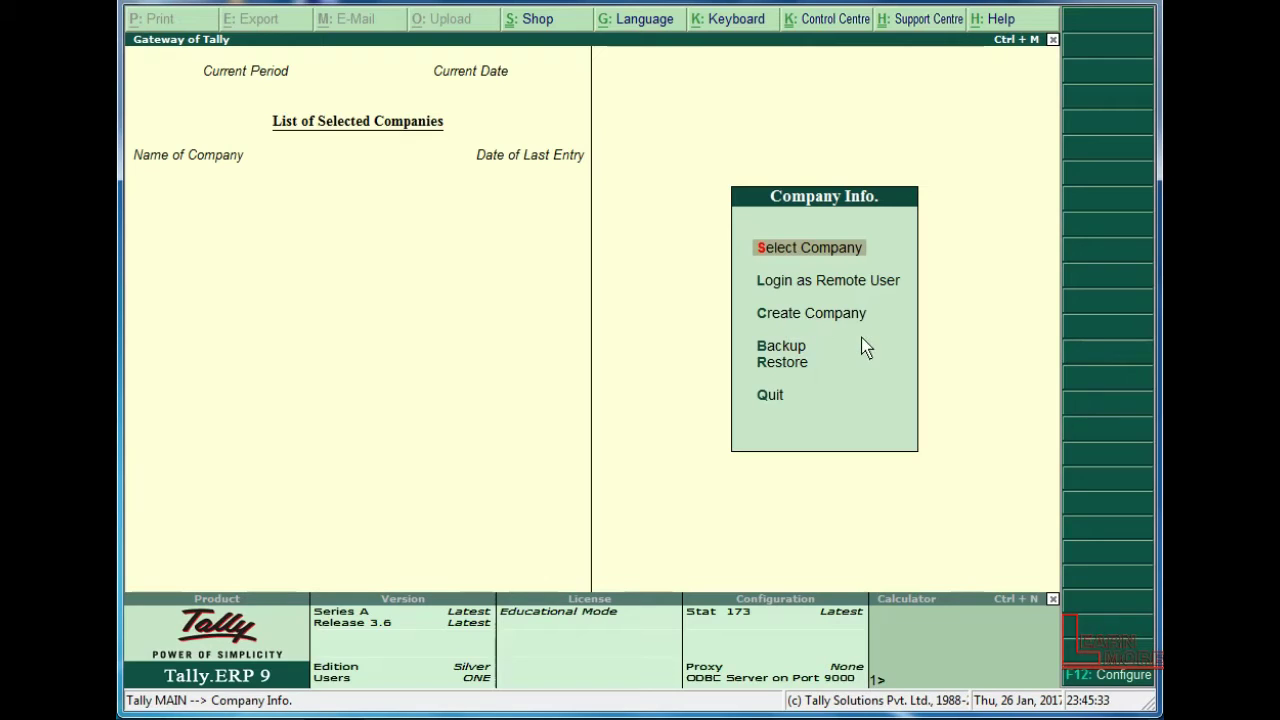
Step: Open the form for creating a new company
{"action": "key", "text": "Down"}
{"action": "key", "text": "Down"}
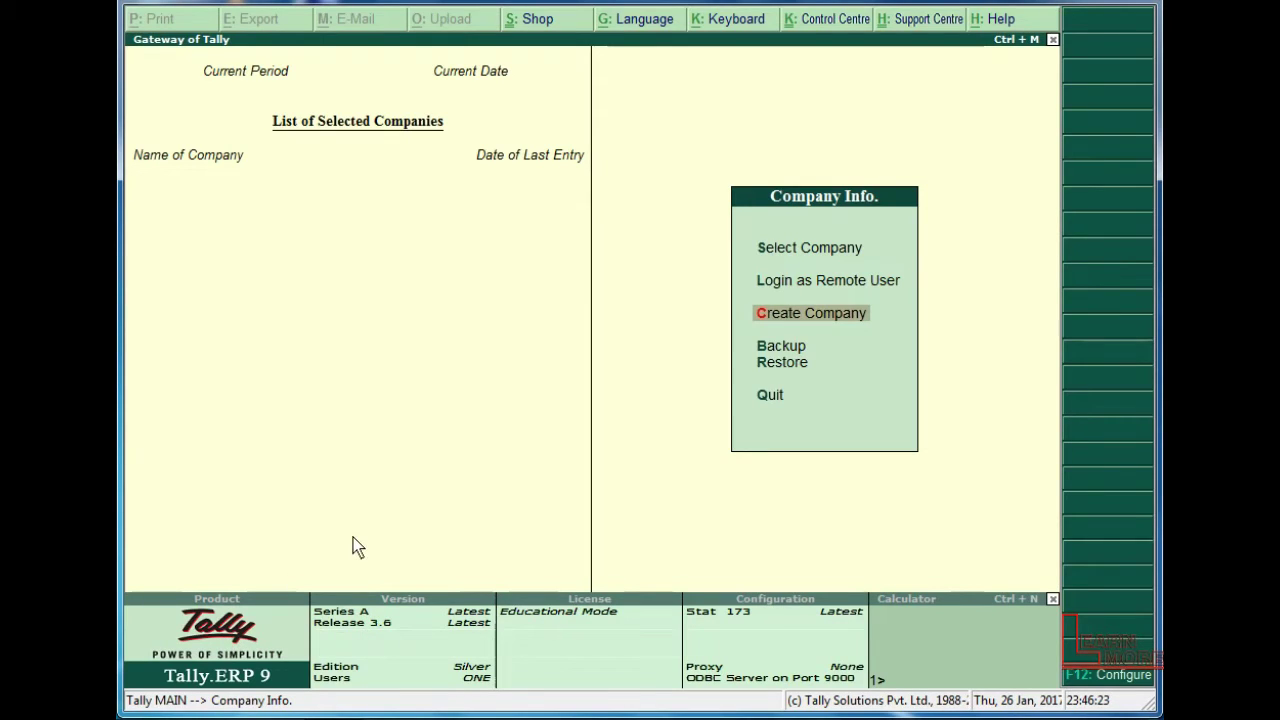
{"action": "key", "text": "Up"}
{"action": "key", "text": "Down"}
{"action": "key", "text": "Return"}
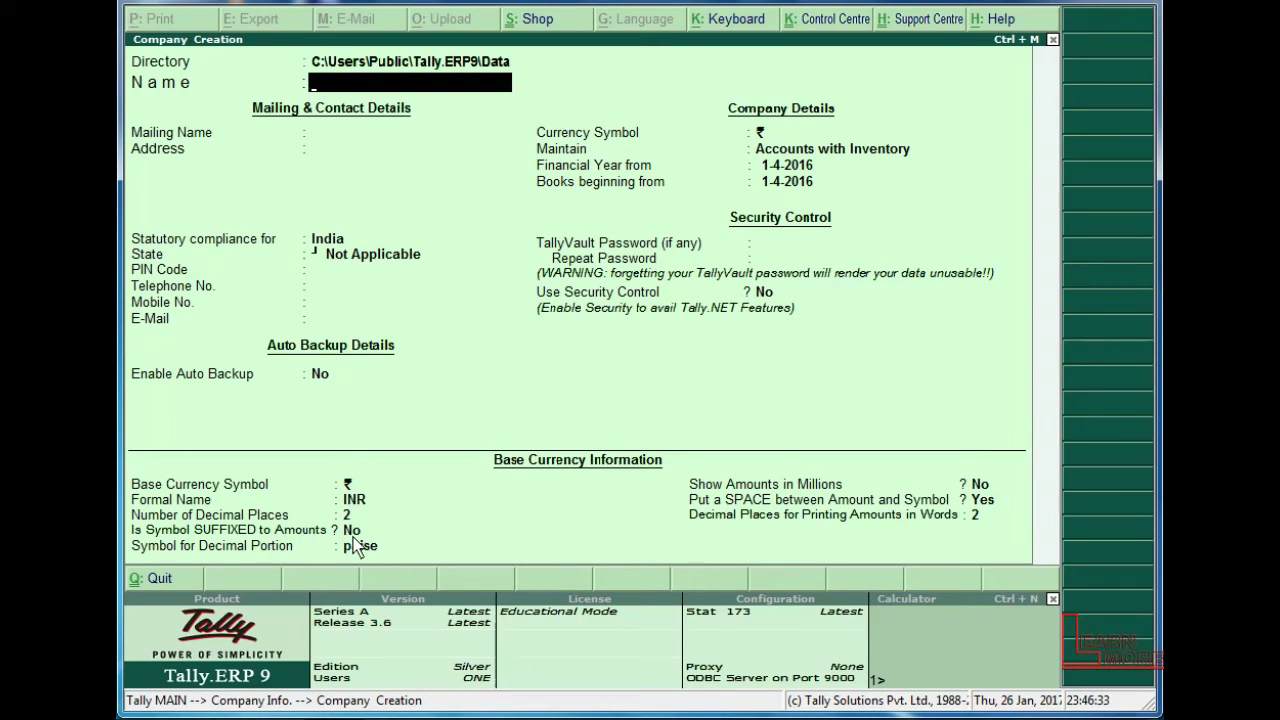
Step: Name the company ABC Info, keep the same mailing name, and fill in its two-line address
{"action": "type", "text": "ABC Info"}
{"action": "key", "text": "Return"}
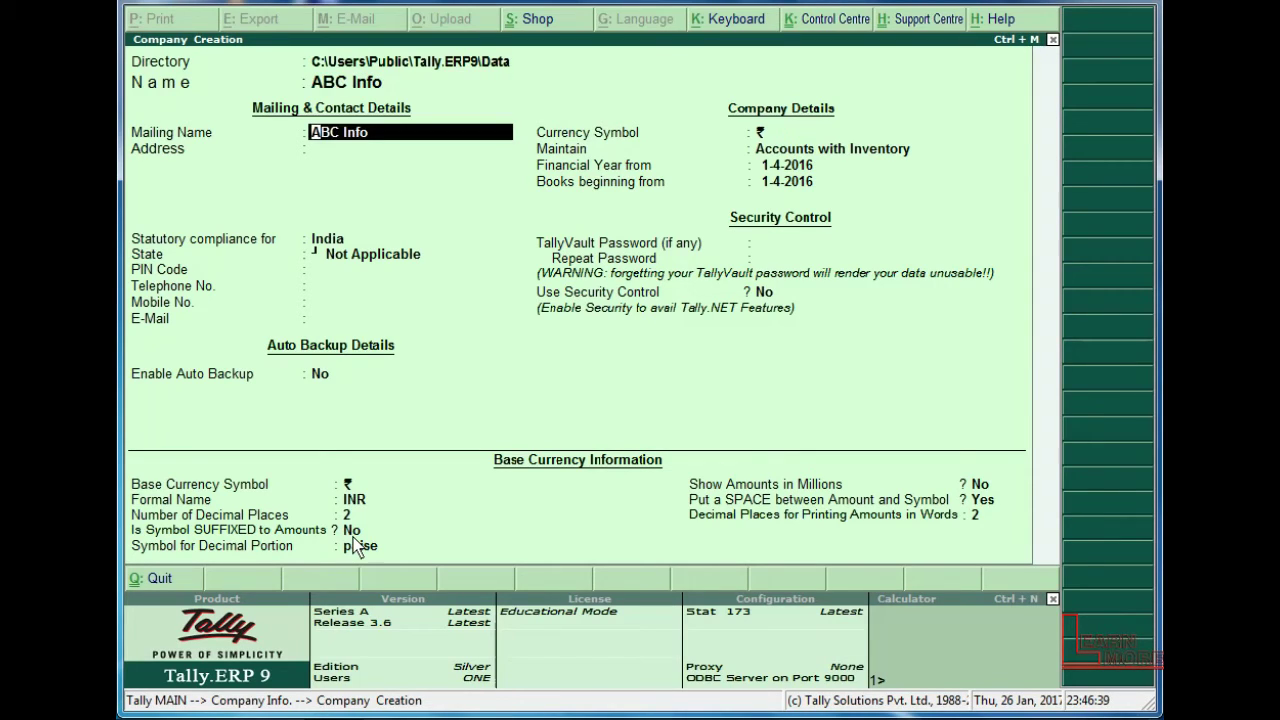
{"action": "key", "text": "Return"}
{"action": "type", "text": "Ghatkopar"}
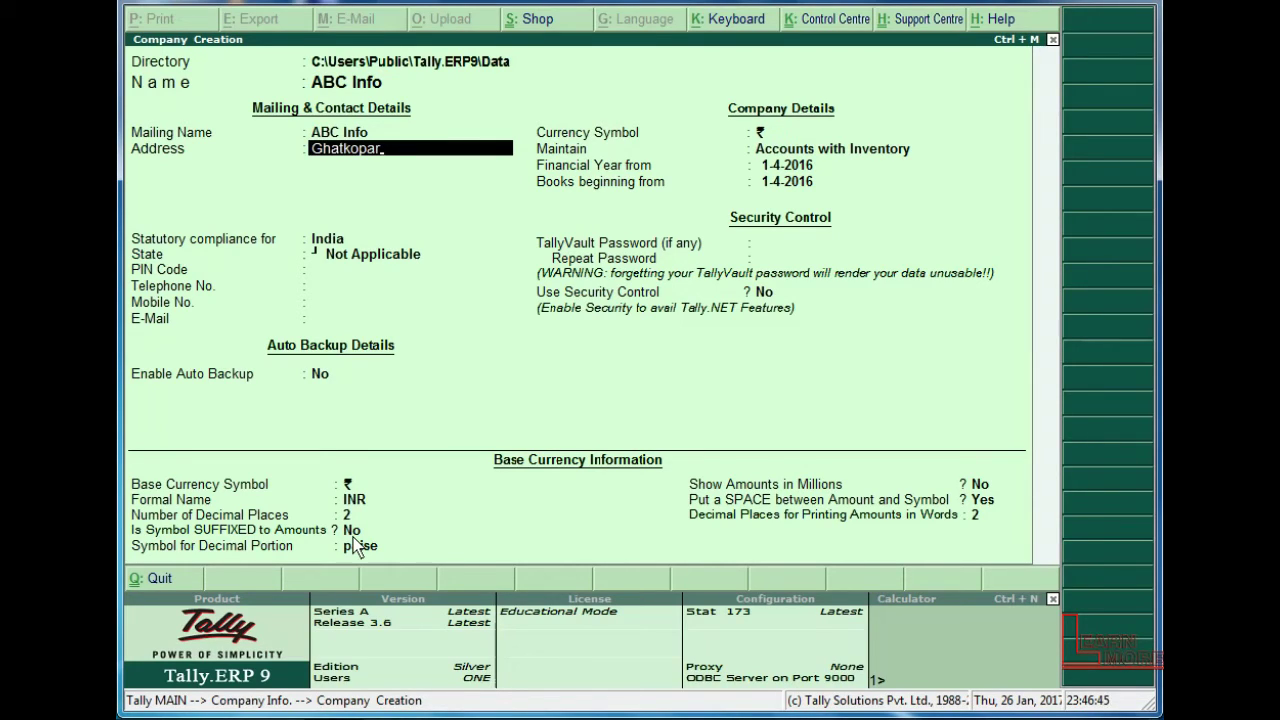
{"action": "key", "text": "Return"}
{"action": "type", "text": "Mumbai"}
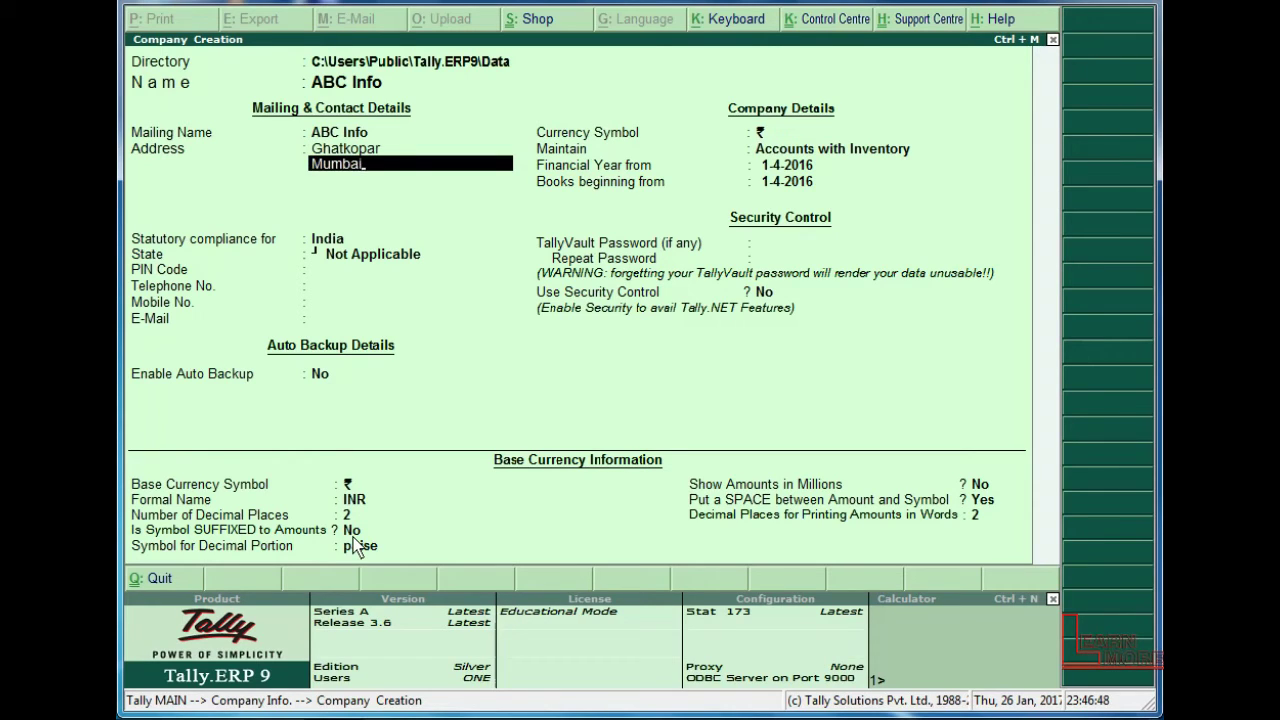
{"action": "key", "text": "Return"}
{"action": "key", "text": "Return"}
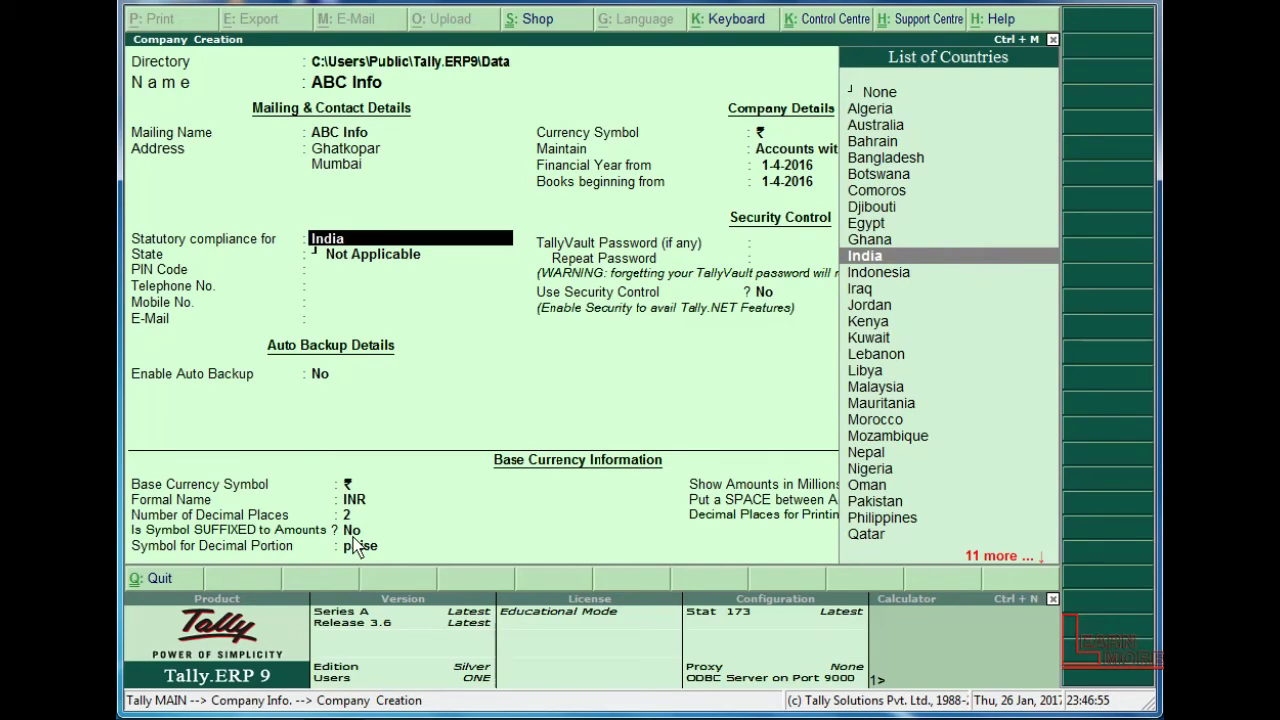
Step: Set the statutory compliance country to Ghana
{"action": "key", "text": "Down"}
{"action": "key", "text": "Up"}
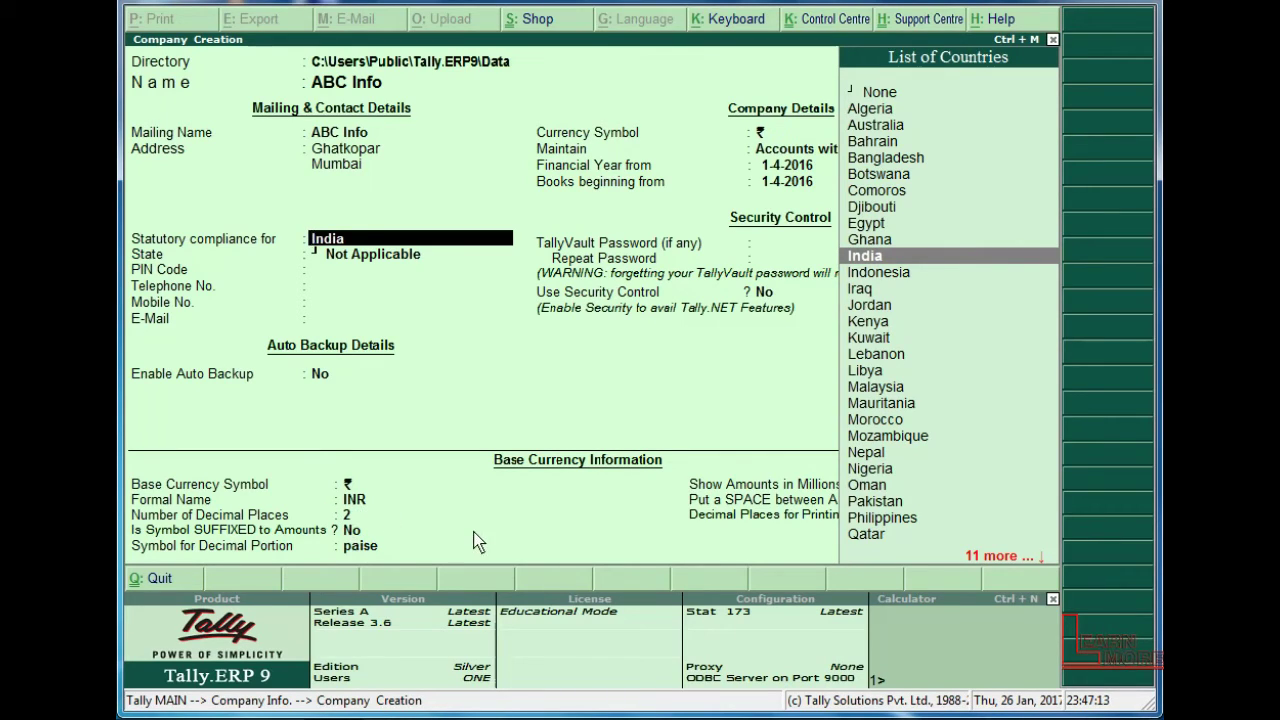
{"action": "key", "text": "Up"}
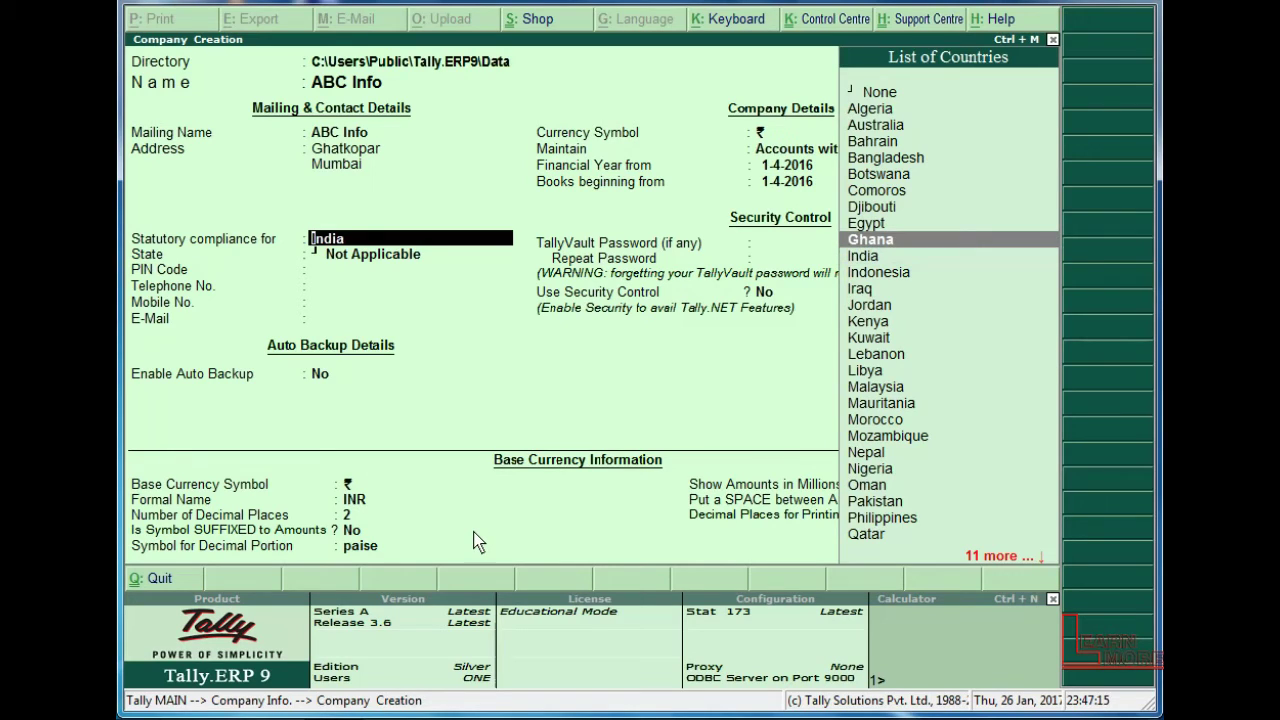
{"action": "key", "text": "Return"}
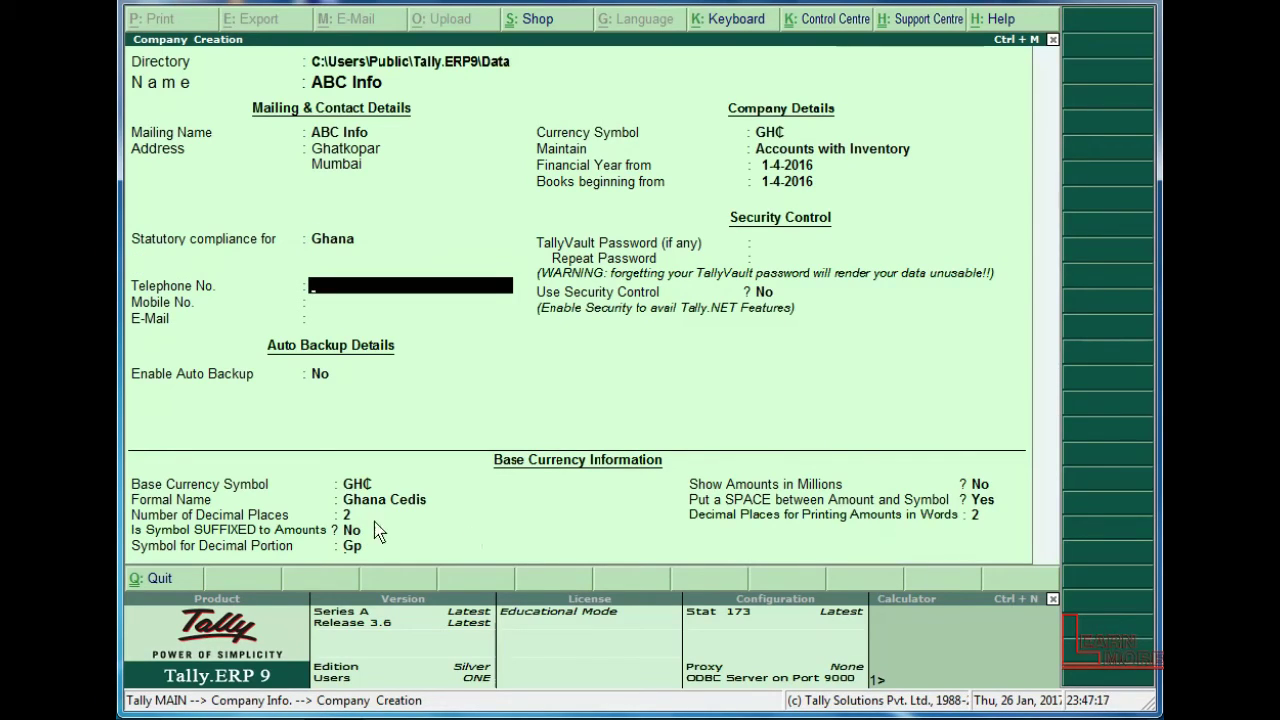
Step: Change the statutory compliance country back to India
{"action": "key", "text": "BackSpace"}
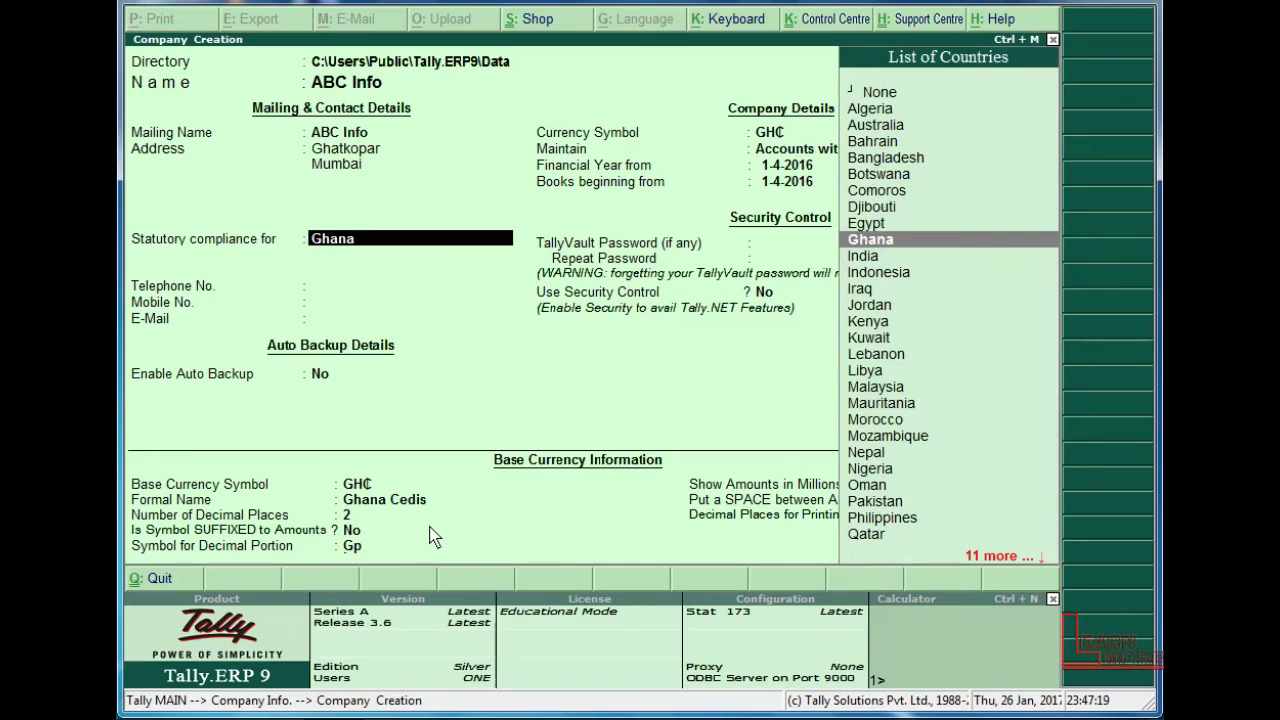
{"action": "key", "text": "Down"}
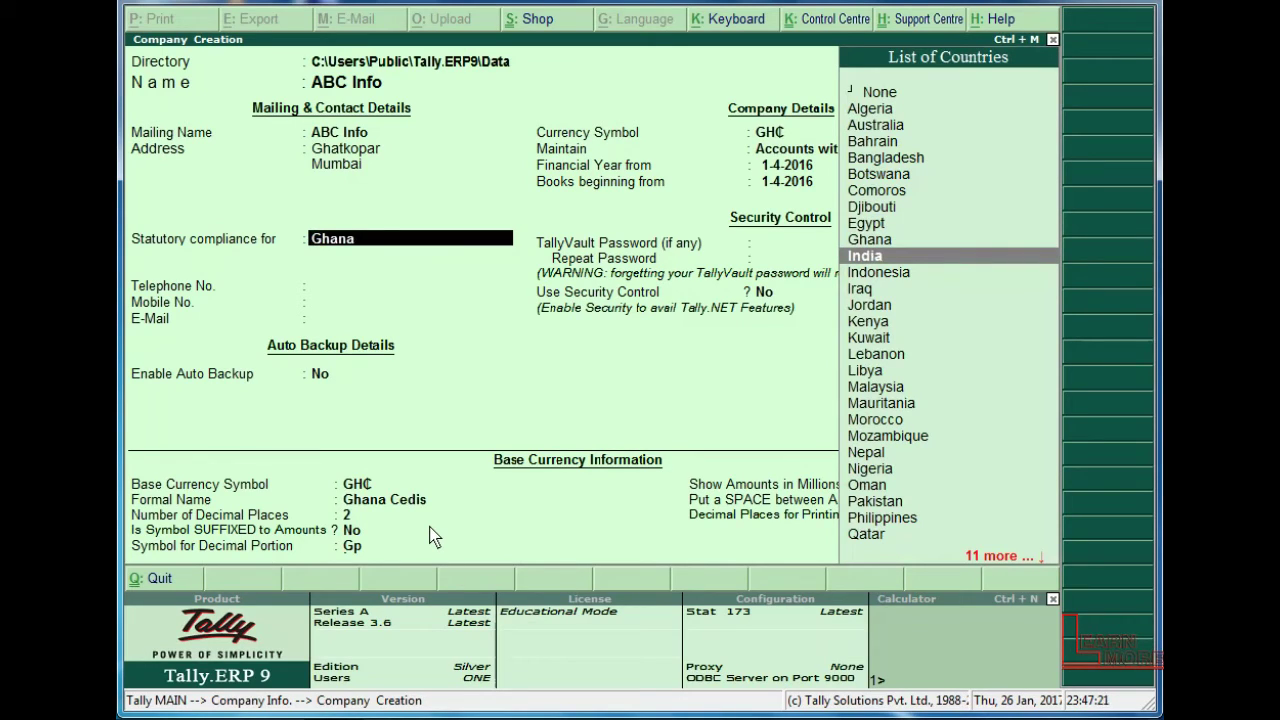
{"action": "key", "text": "Down"}
{"action": "key", "text": "Up"}
{"action": "key", "text": "Return"}
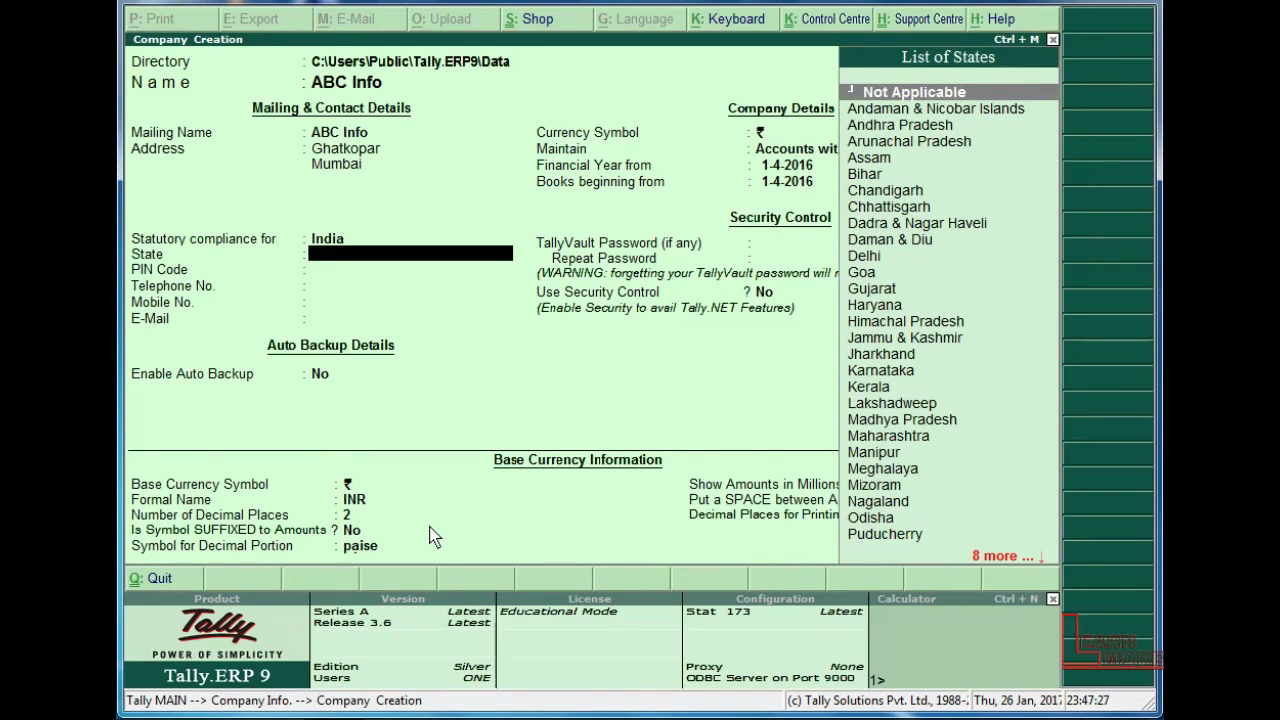
Step: Set the state to Maharashtra and enter the company's postal PIN code
{"action": "type", "text": "Maha"}
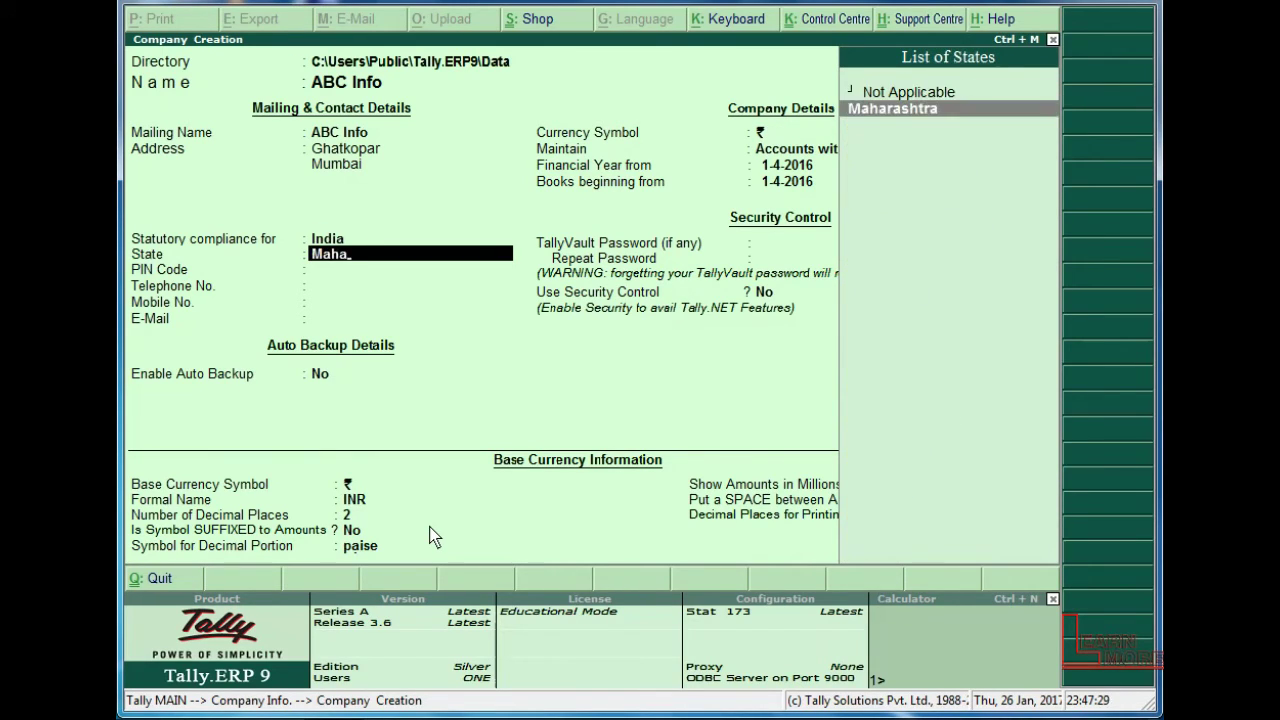
{"action": "key", "text": "Return"}
{"action": "type", "text": "40"}
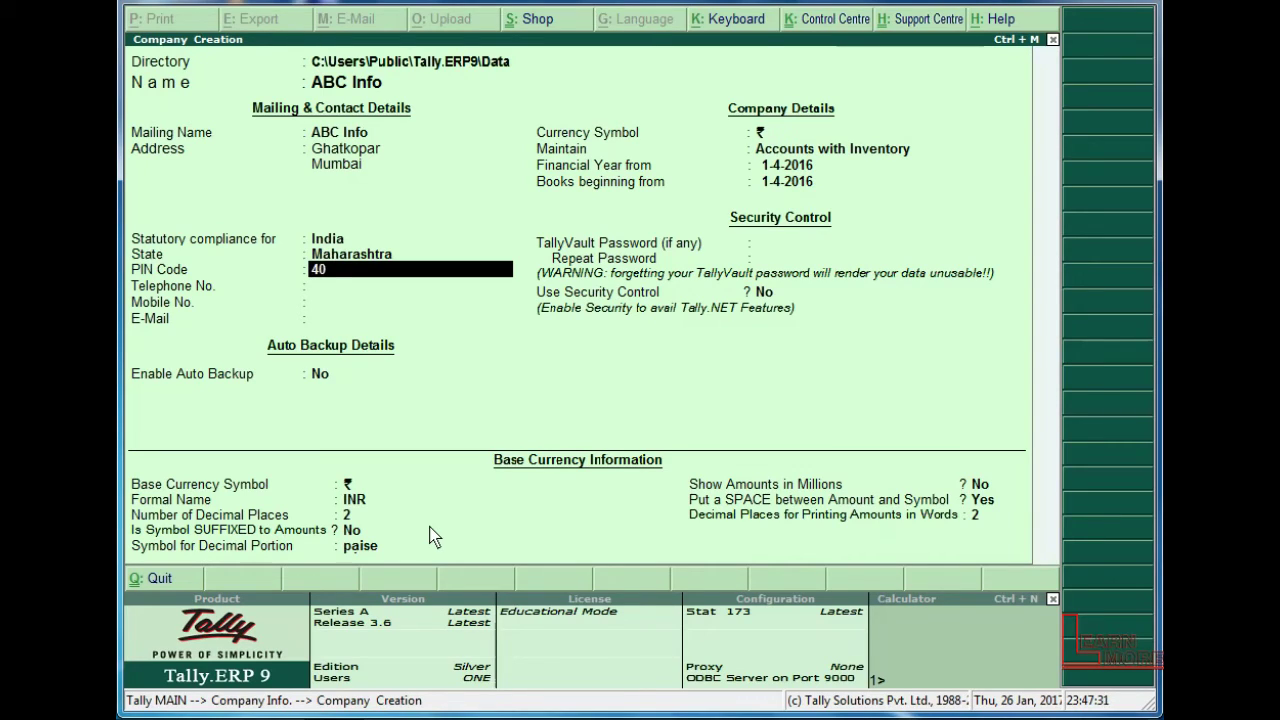
{"action": "type", "text": "0086"}
{"action": "key", "text": "Return"}
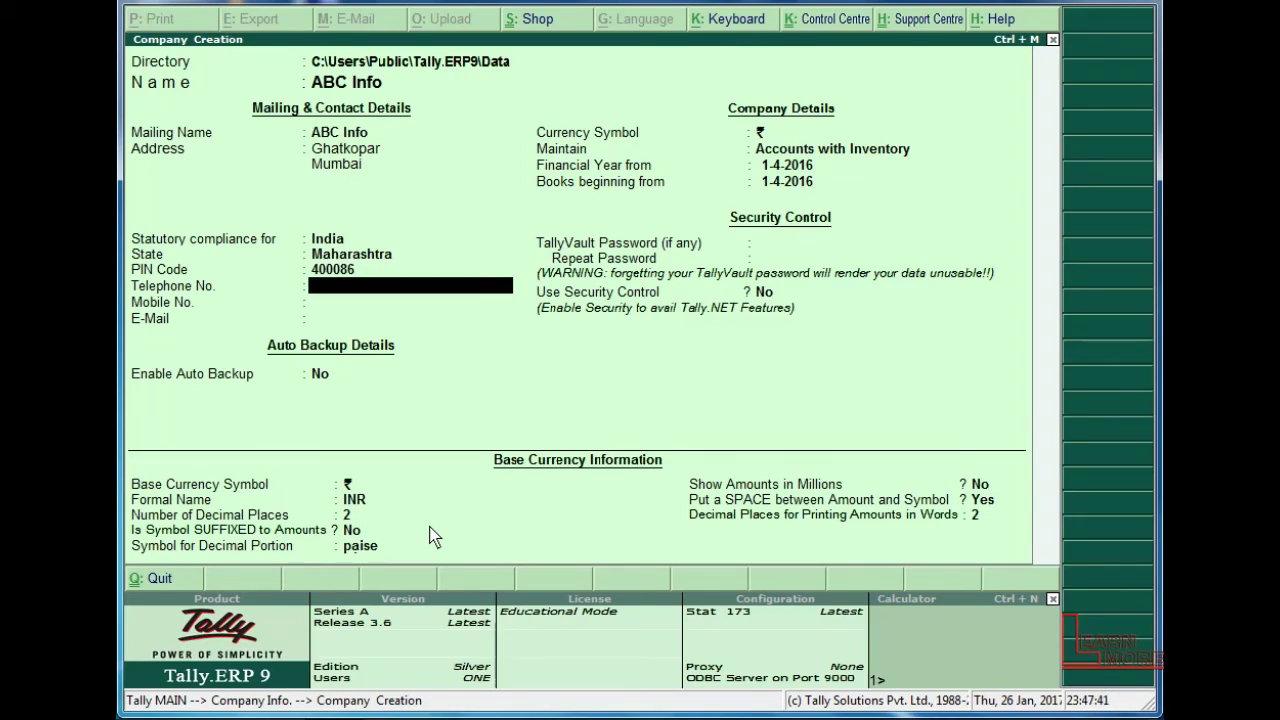
Step: Leave the telephone, mobile and e-mail fields blank and keep auto backup set to No
{"action": "key", "text": "Return"}
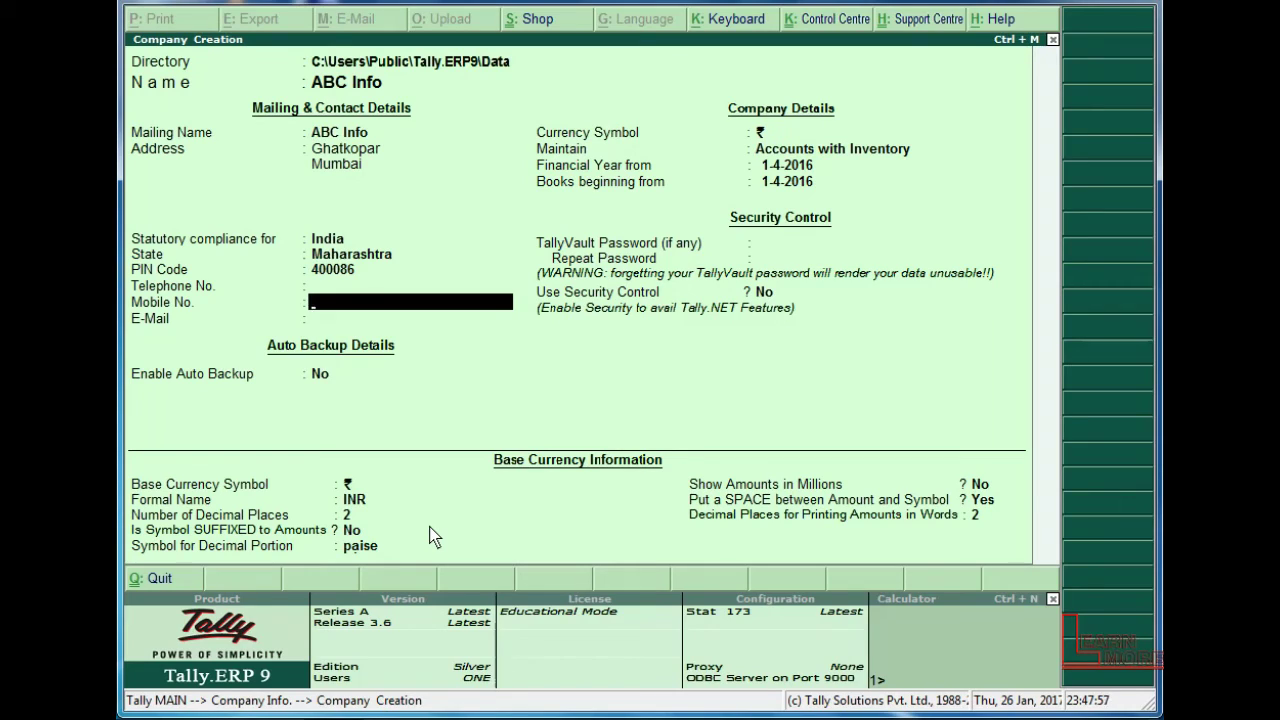
{"action": "key", "text": "Return"}
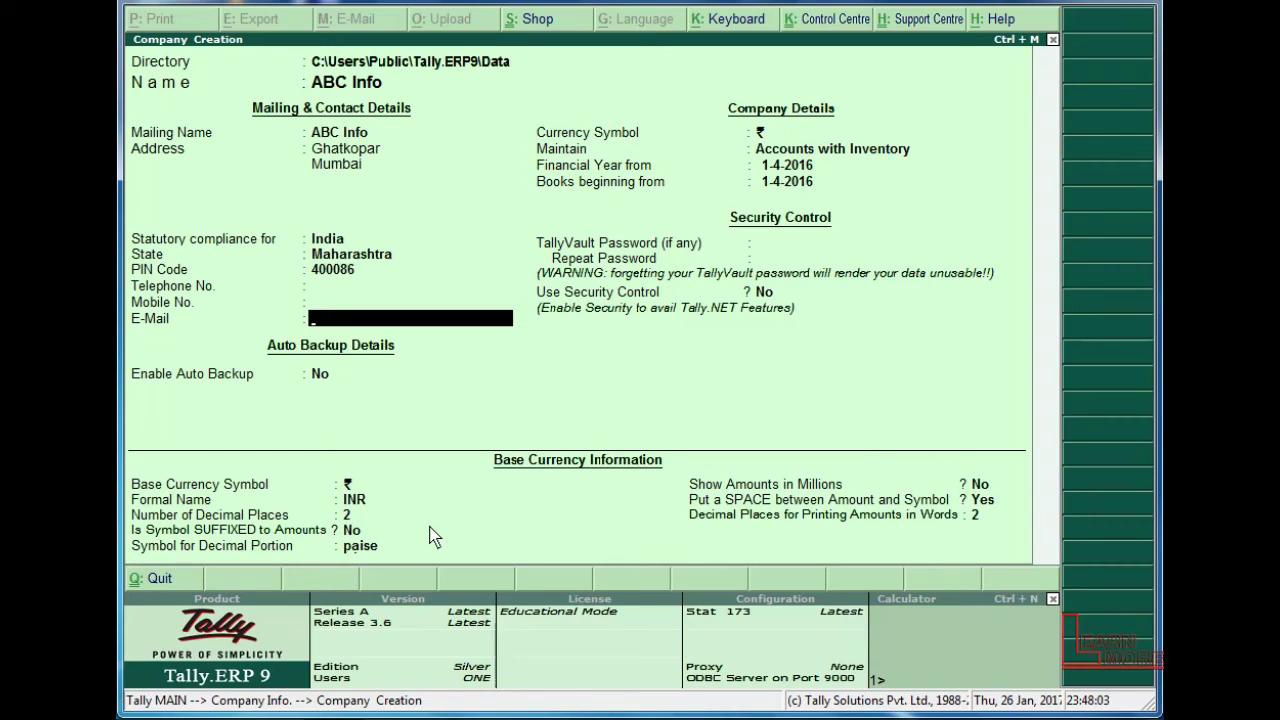
{"action": "key", "text": "Return"}
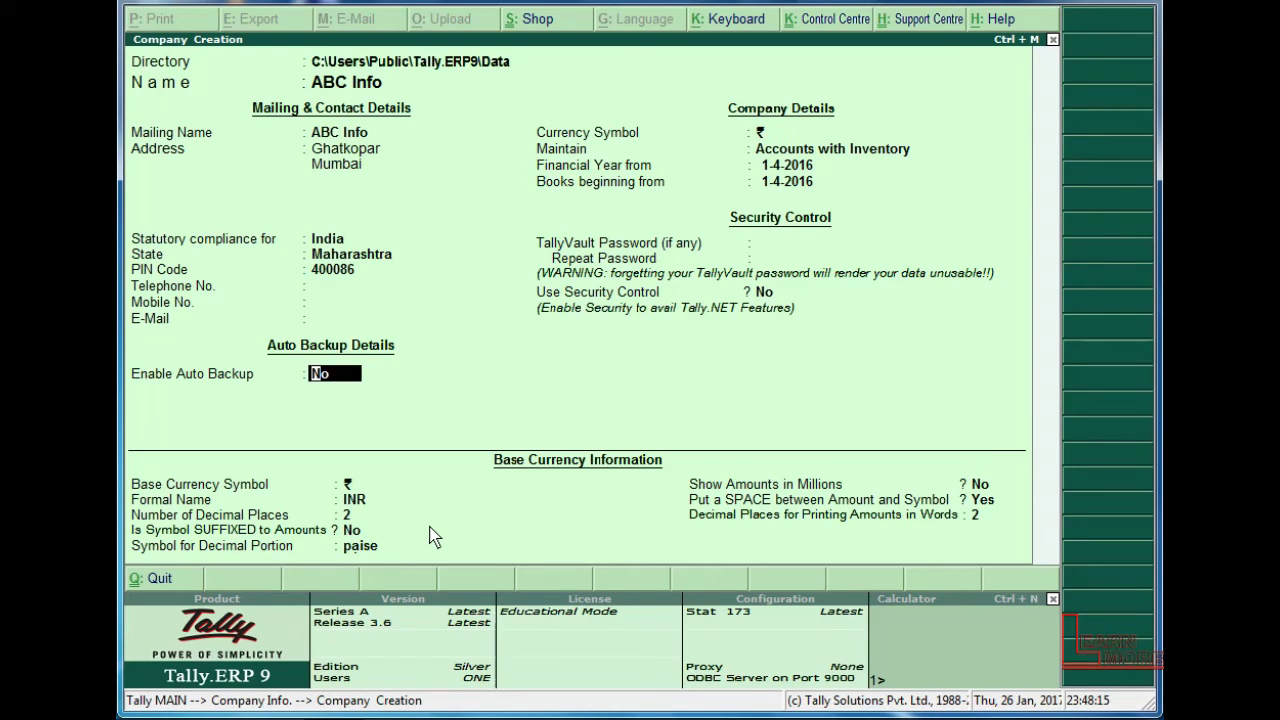
{"action": "key", "text": "Return"}
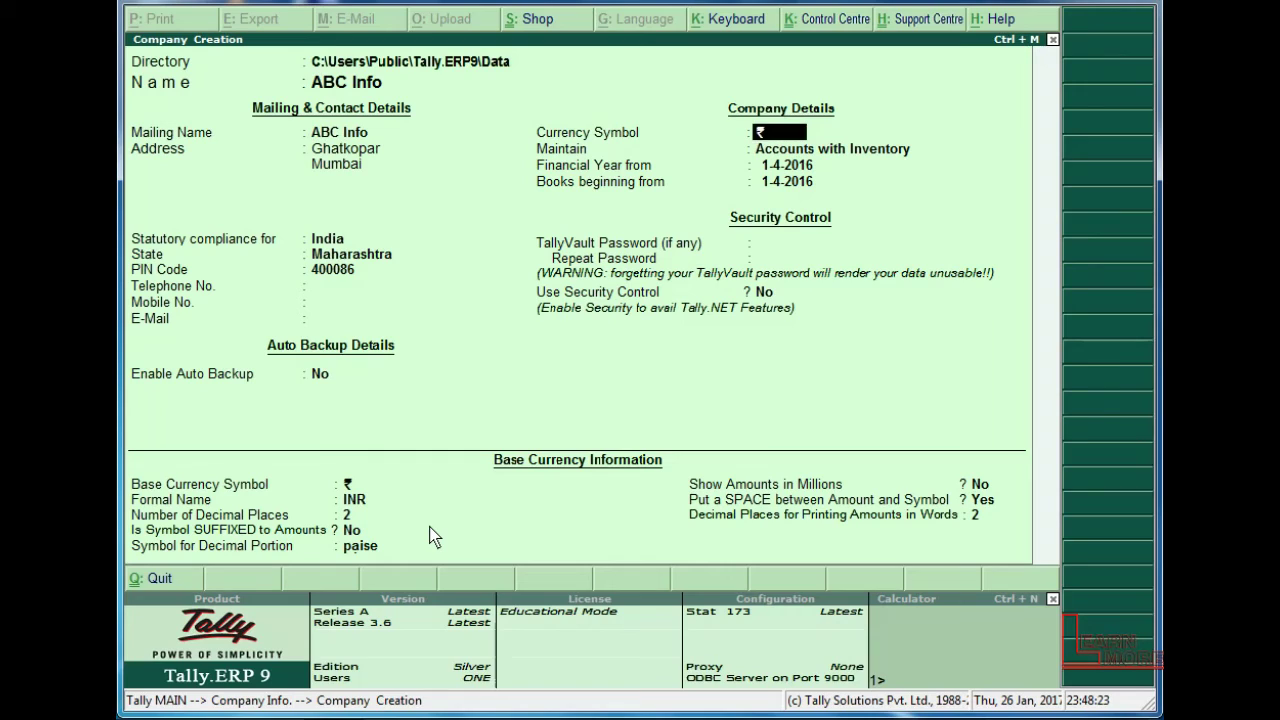
Step: Set the type of company to maintain to Accounts only
{"action": "key", "text": "Return"}
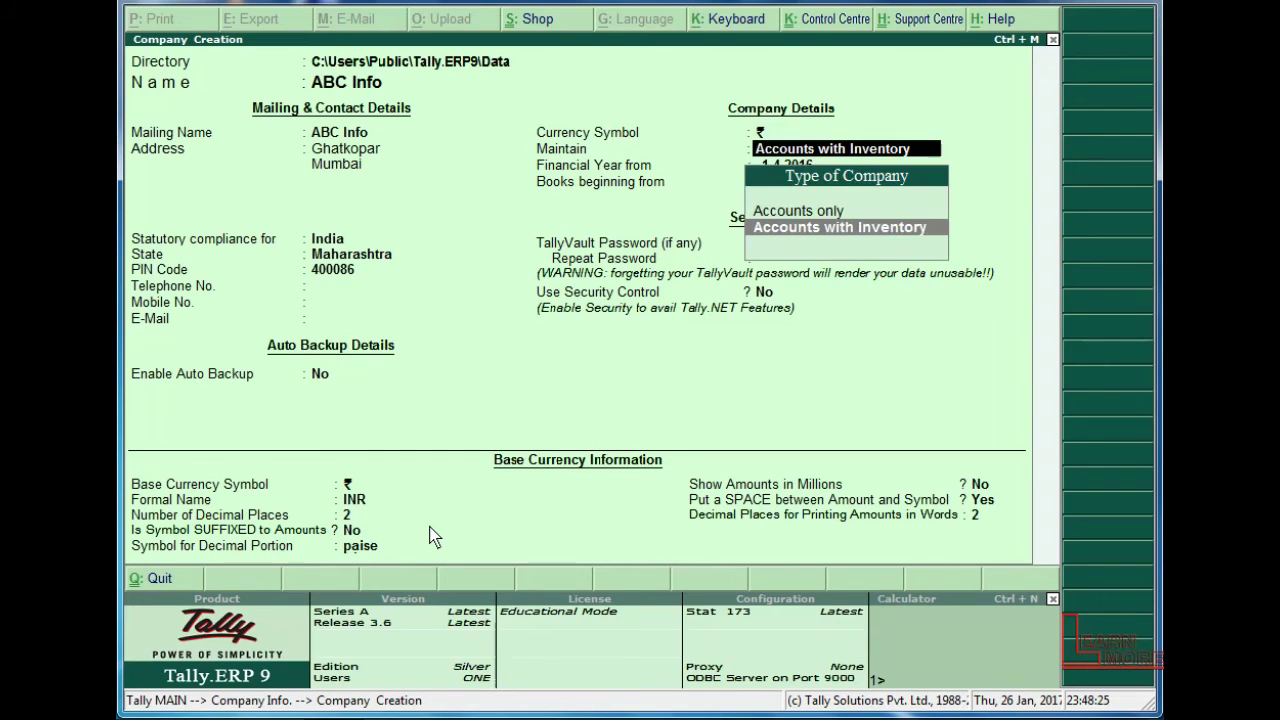
{"action": "key", "text": "Up"}
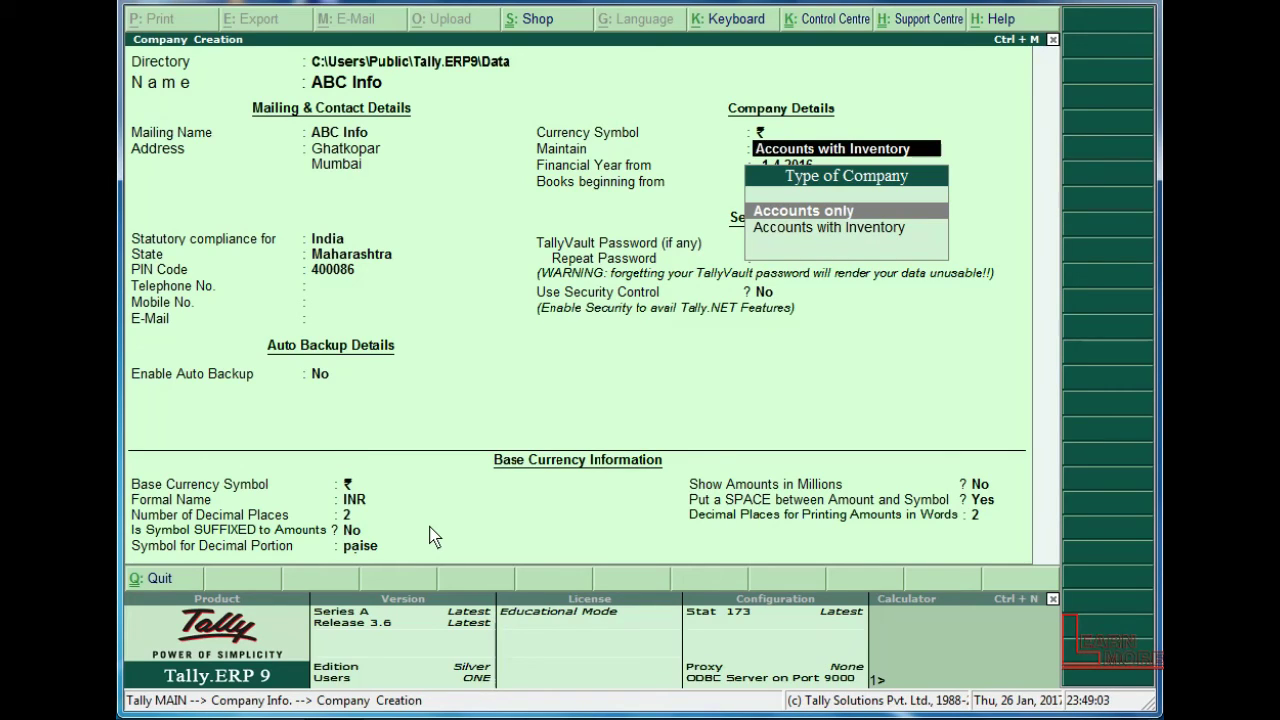
{"action": "key", "text": "Return"}
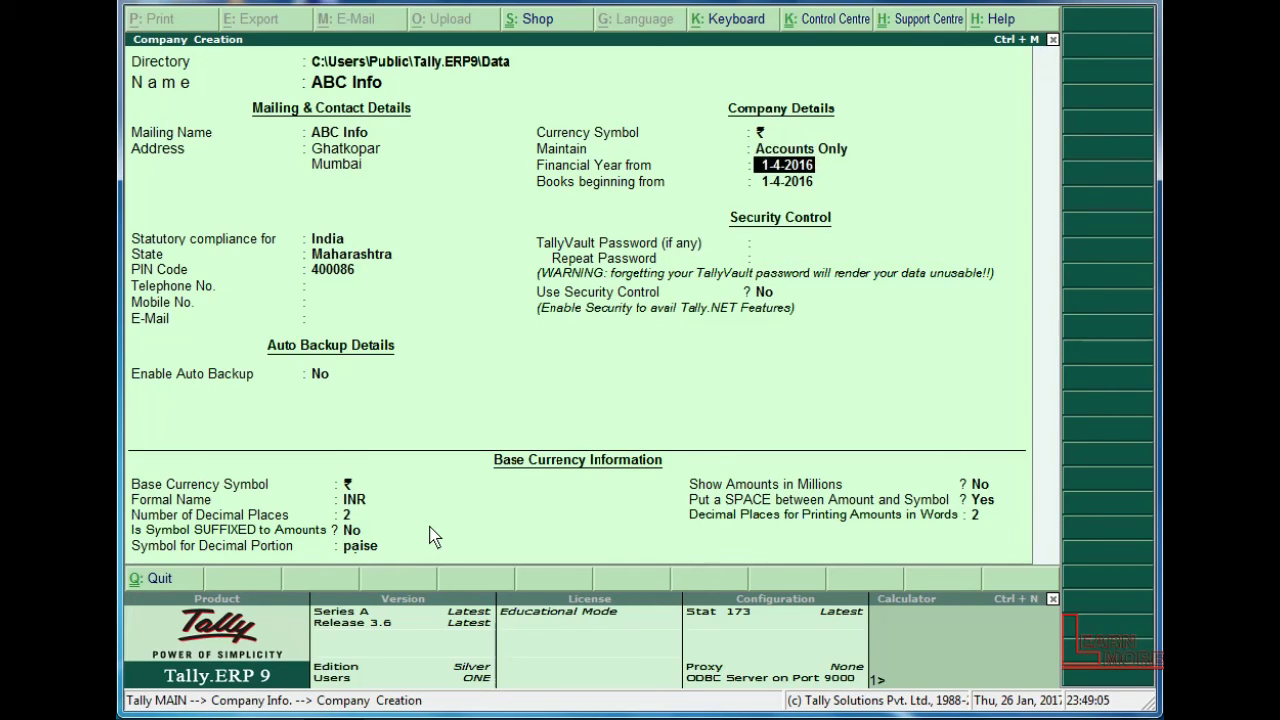
Step: Set the company to maintain Accounts with Inventory, keeping 1-4-2016 as the financial year and books beginning dates
{"action": "key", "text": "BackSpace"}
{"action": "key", "text": "Down"}
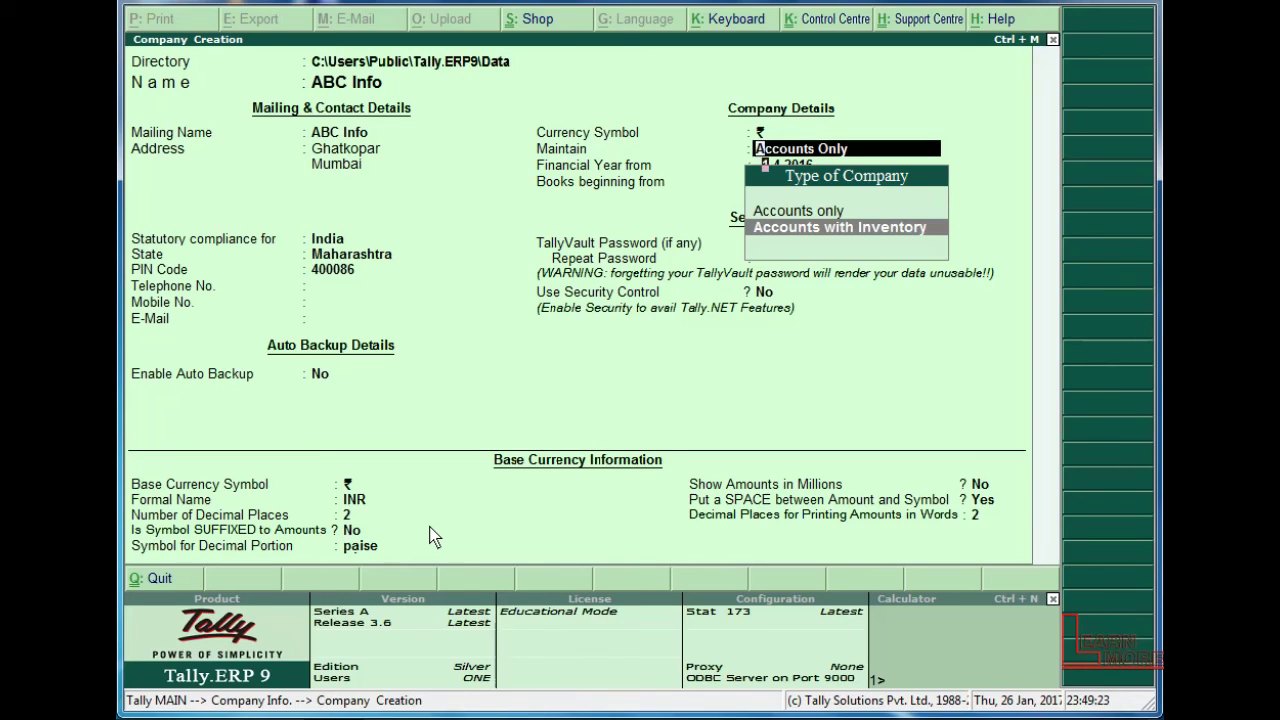
{"action": "key", "text": "Return"}
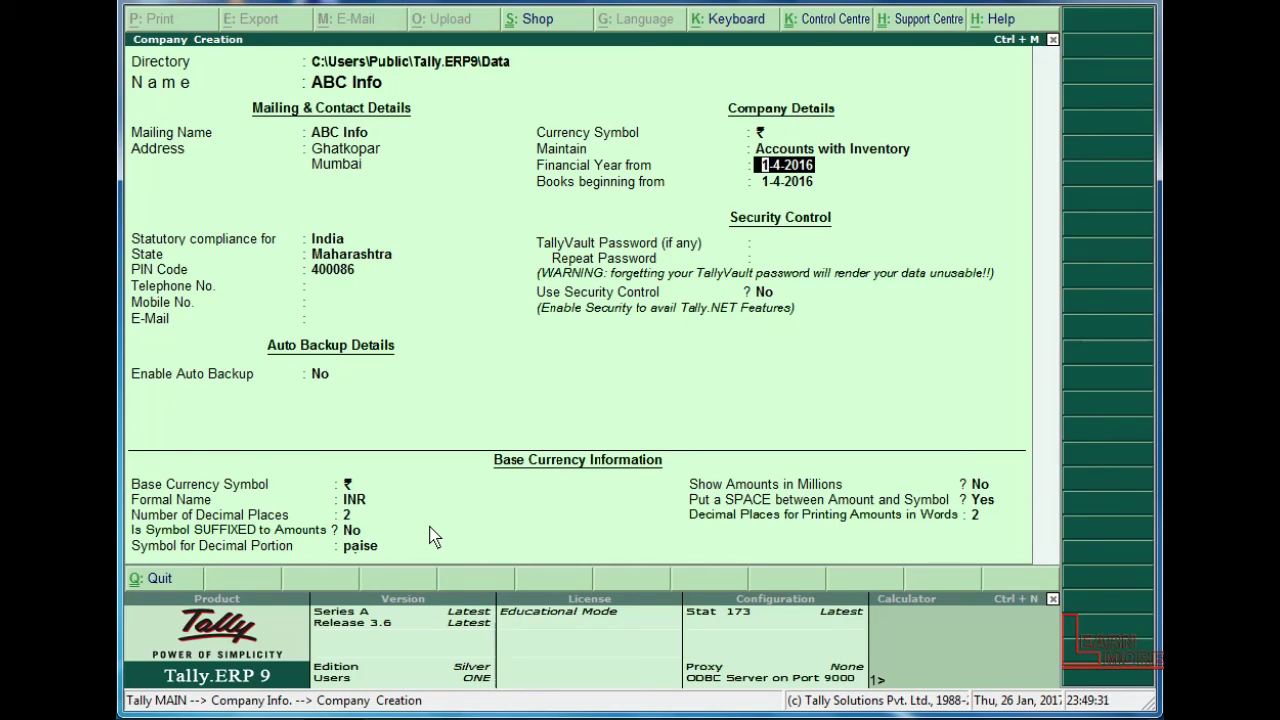
{"action": "key", "text": "Return"}
{"action": "key", "text": "Return"}
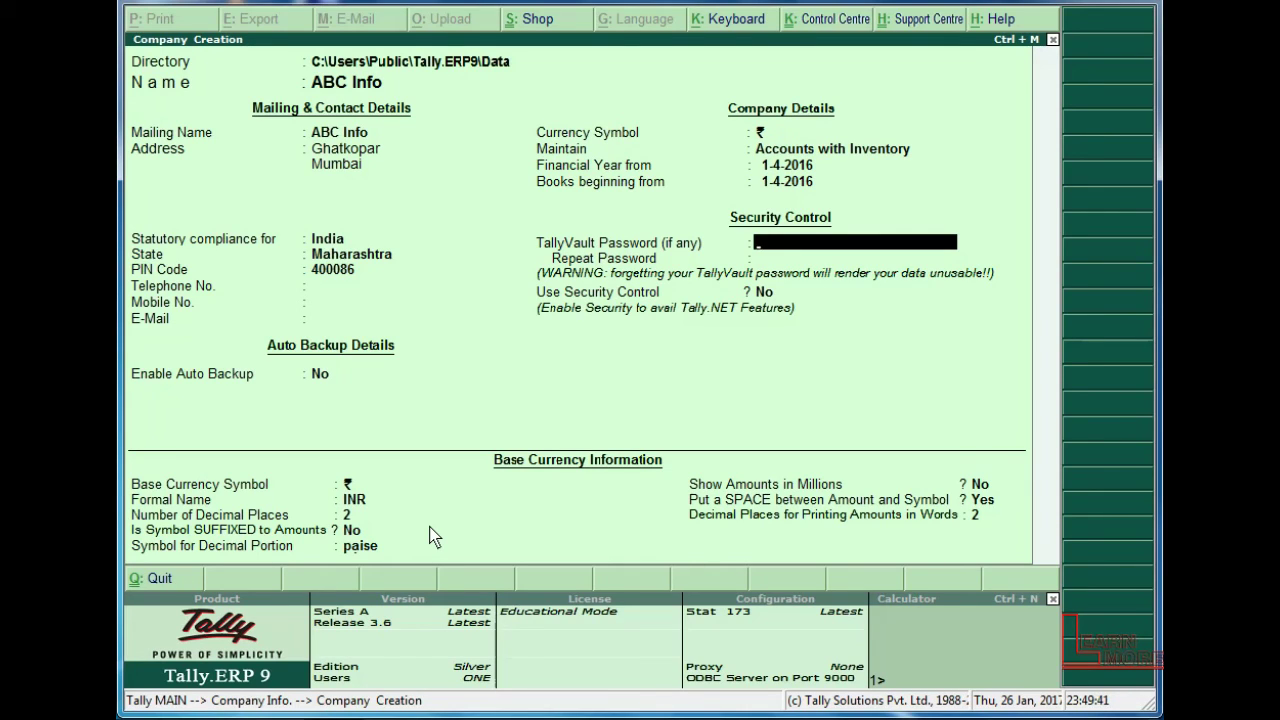
Step: Keep the default security and base currency settings, leaving the TallyVault password blank, and accept the new company
{"action": "key", "text": "Return"}
{"action": "key", "text": "Return"}
{"action": "key", "text": "Return"}
{"action": "key", "text": "Return"}
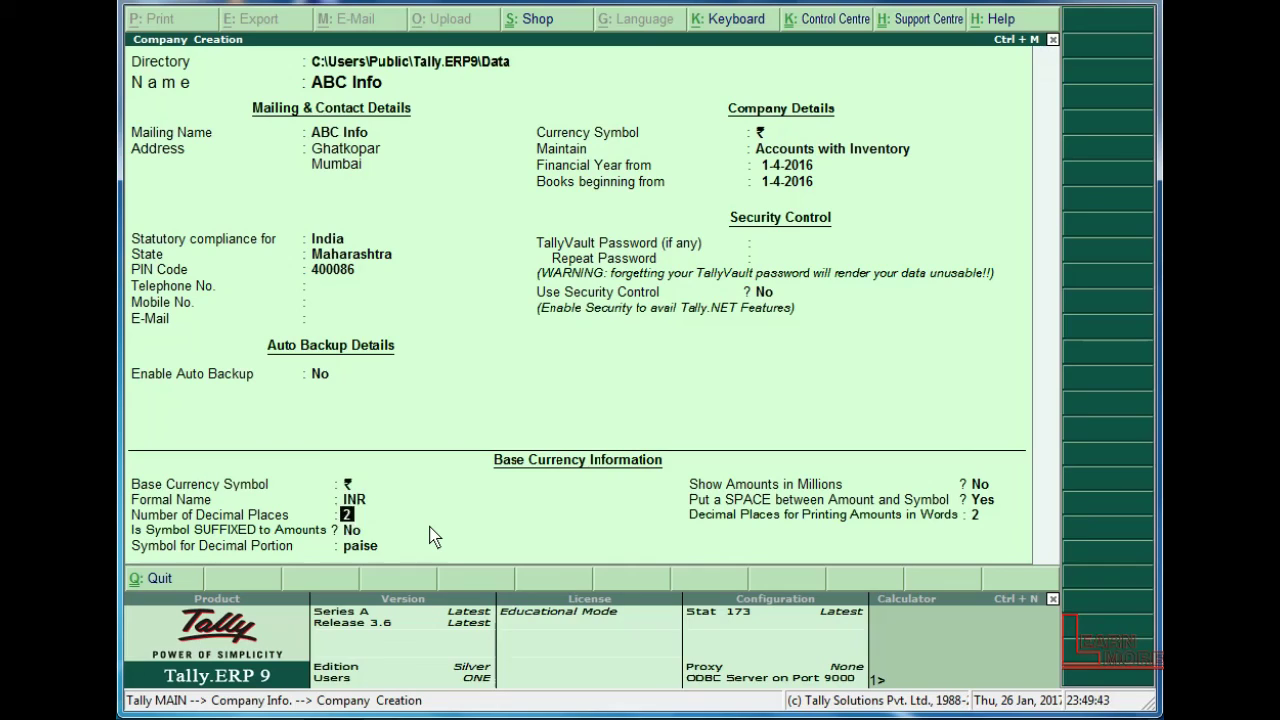
{"action": "key", "text": "Return"}
{"action": "key", "text": "Return"}
{"action": "key", "text": "Return"}
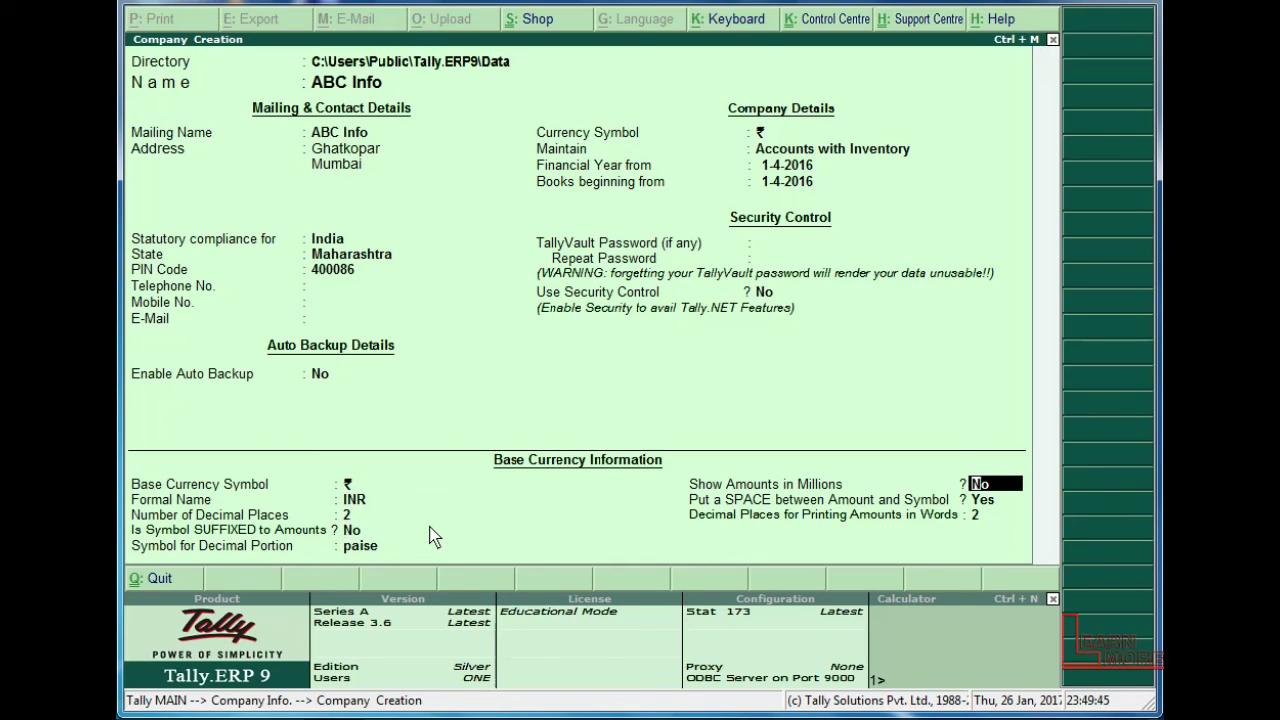
{"action": "key", "text": "Return"}
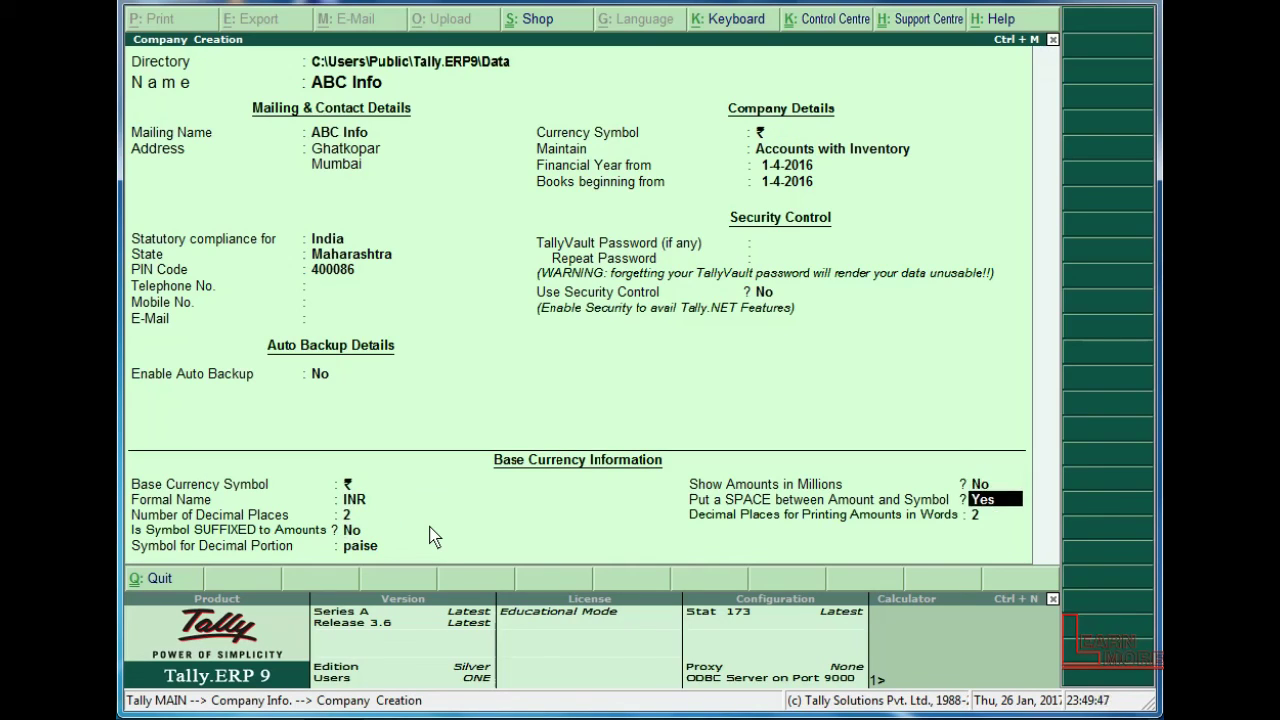
{"action": "key", "text": "Return"}
{"action": "key", "text": "Return"}
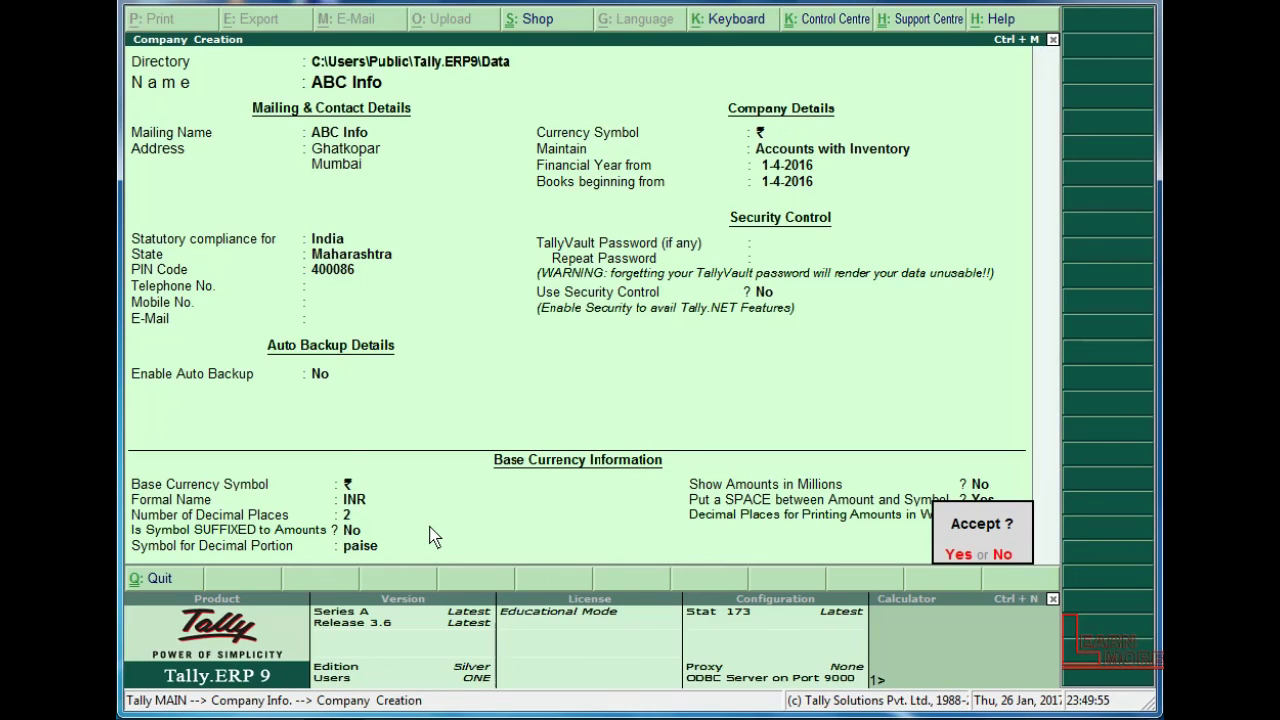
{"action": "key", "text": "Return"}
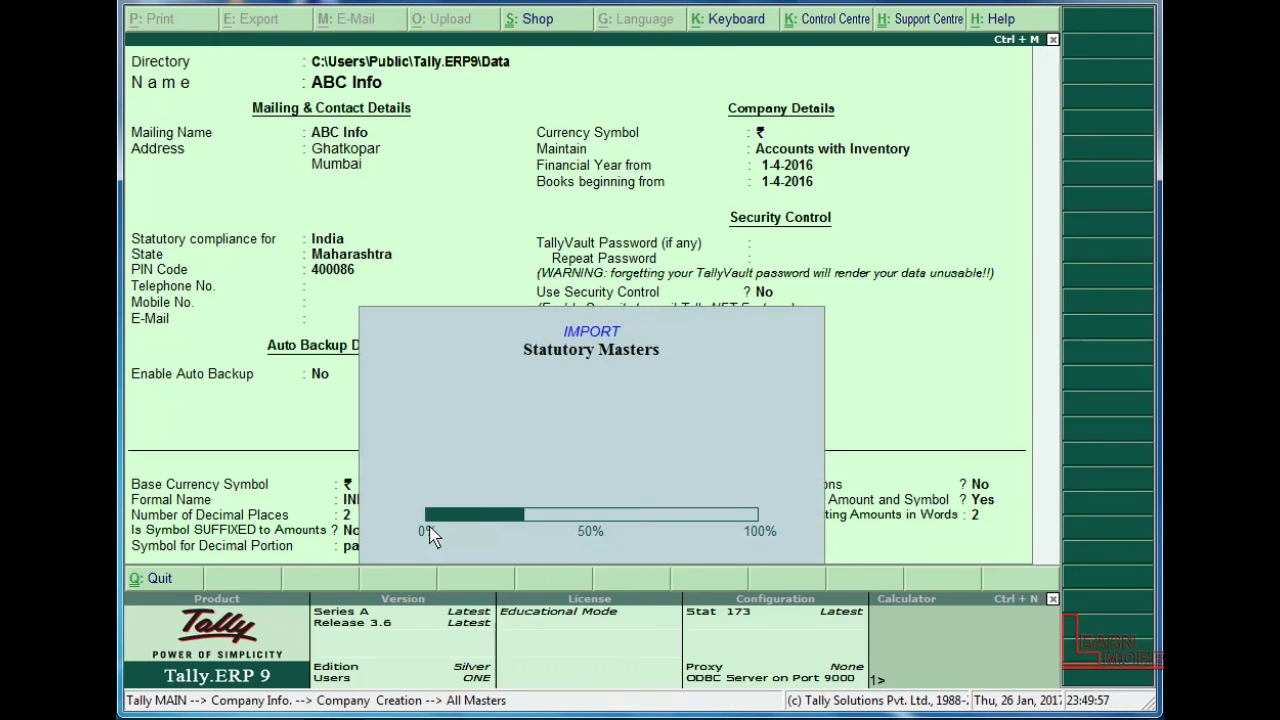